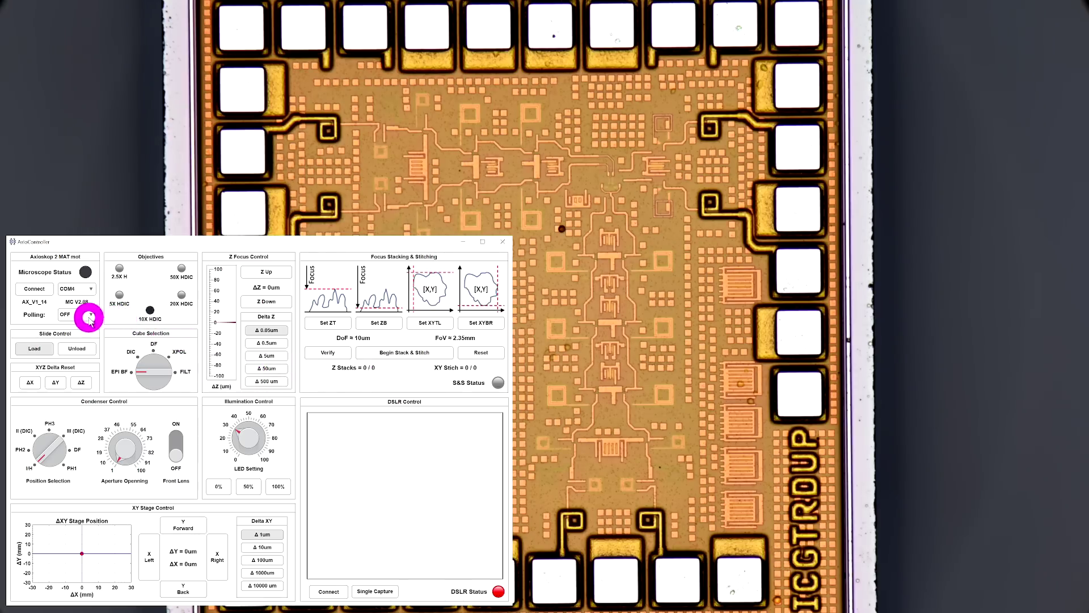
Step: Set Polling to ON for live focus and objective readings, then minimize the controller to see the full image
click(86, 315)
click(79, 327)
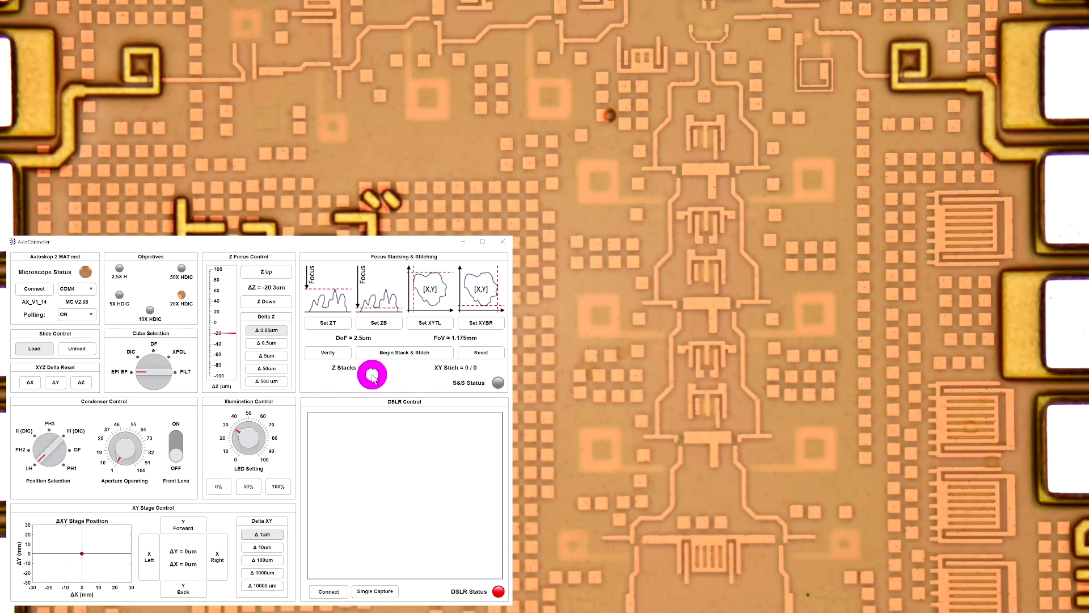
click(459, 244)
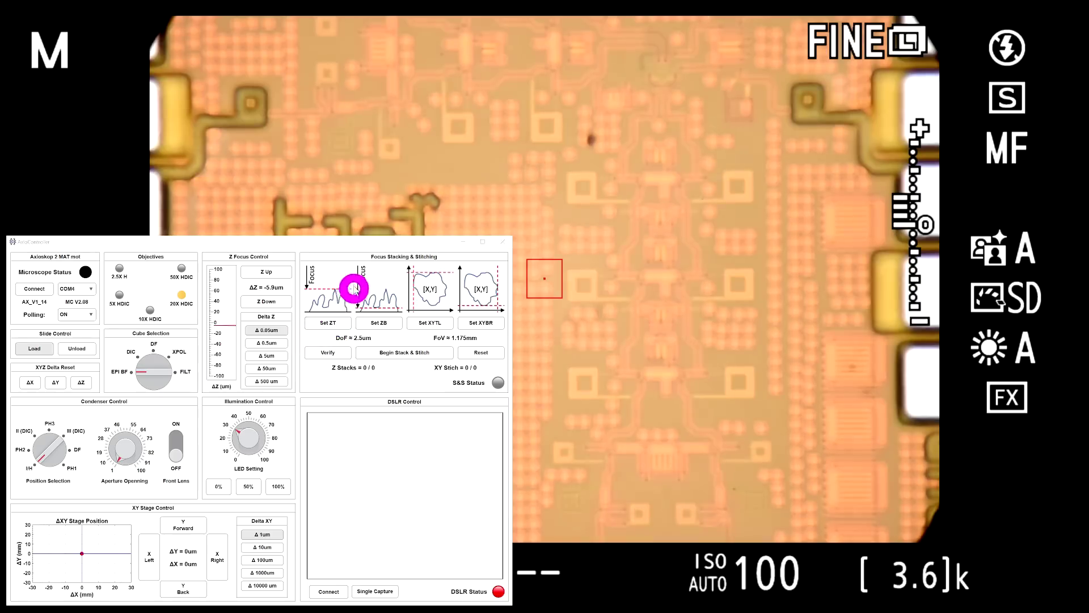
Step: Minimize and restore the controller, set Polling to OFF, and nudge the window slightly up-right
click(462, 243)
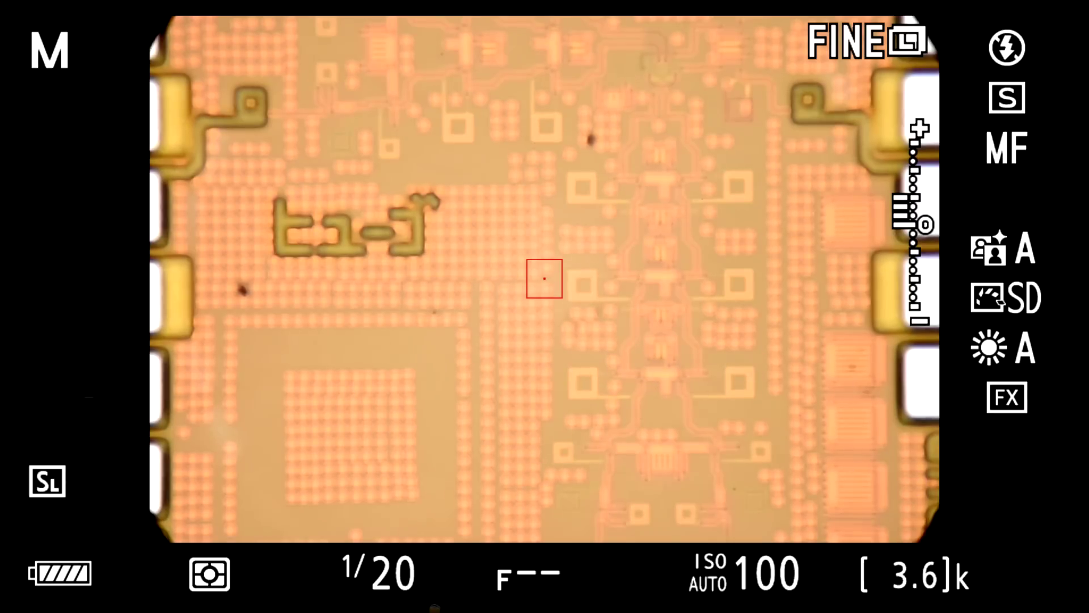
key(alt+Tab)
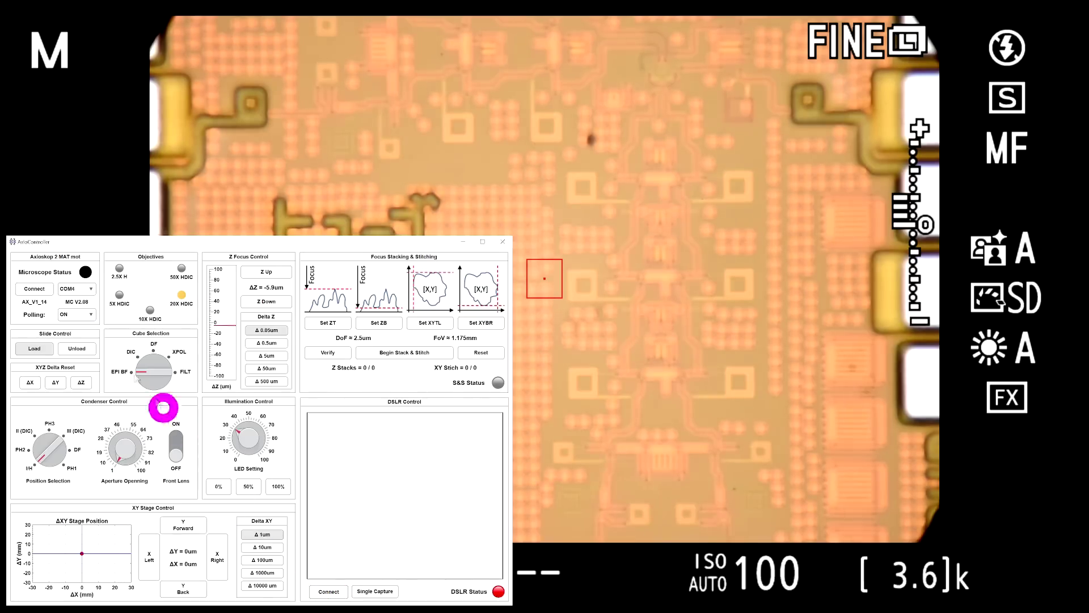
click(82, 314)
click(77, 334)
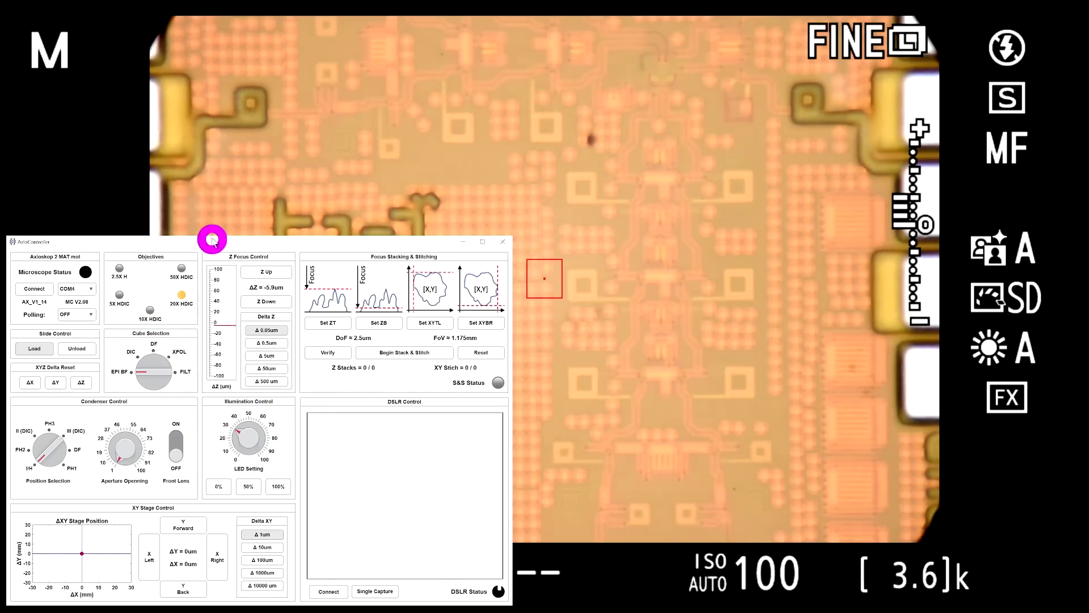
mouse_move(226, 241)
mouse_down()
mouse_move(349, 193)
mouse_move(384, 136)
mouse_move(401, 145)
mouse_move(311, 184)
mouse_move(227, 244)
mouse_up()
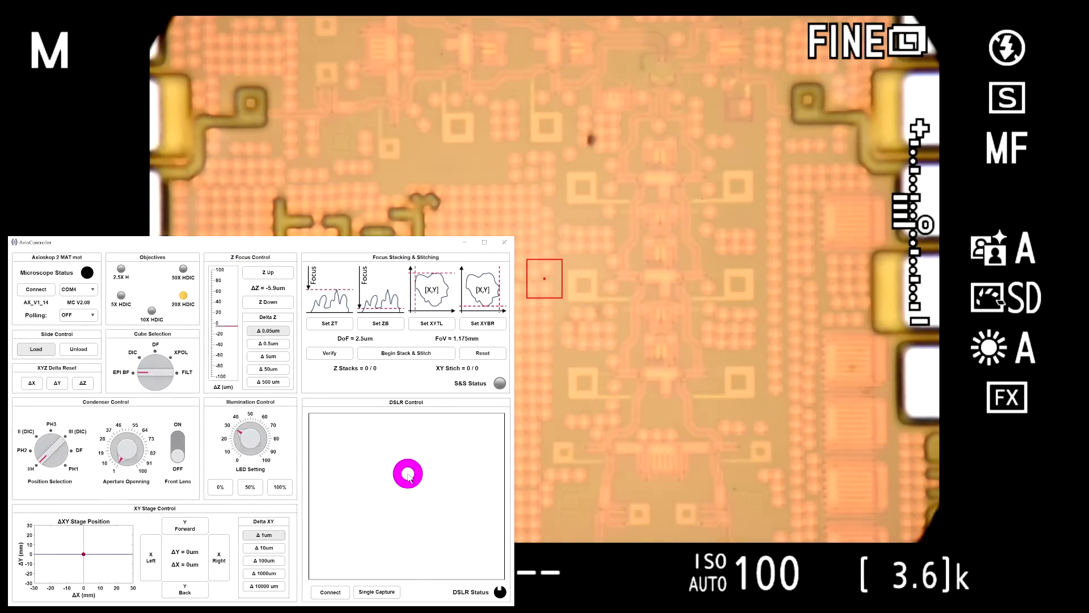
Step: Take a single DSLR test photo of the die and set the stack top at ZT -33.65um
click(384, 592)
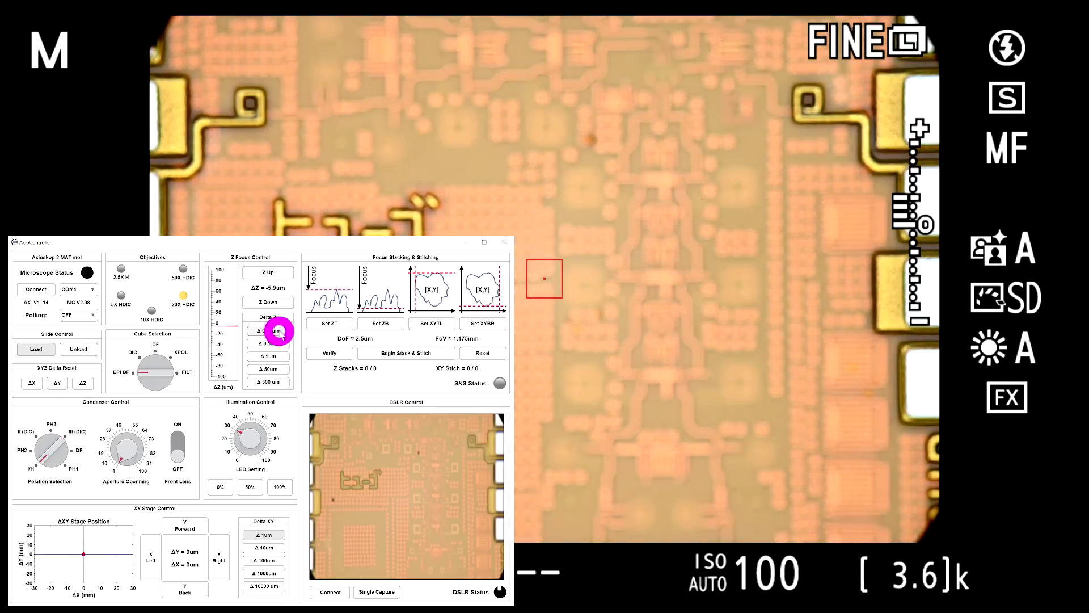
click(314, 324)
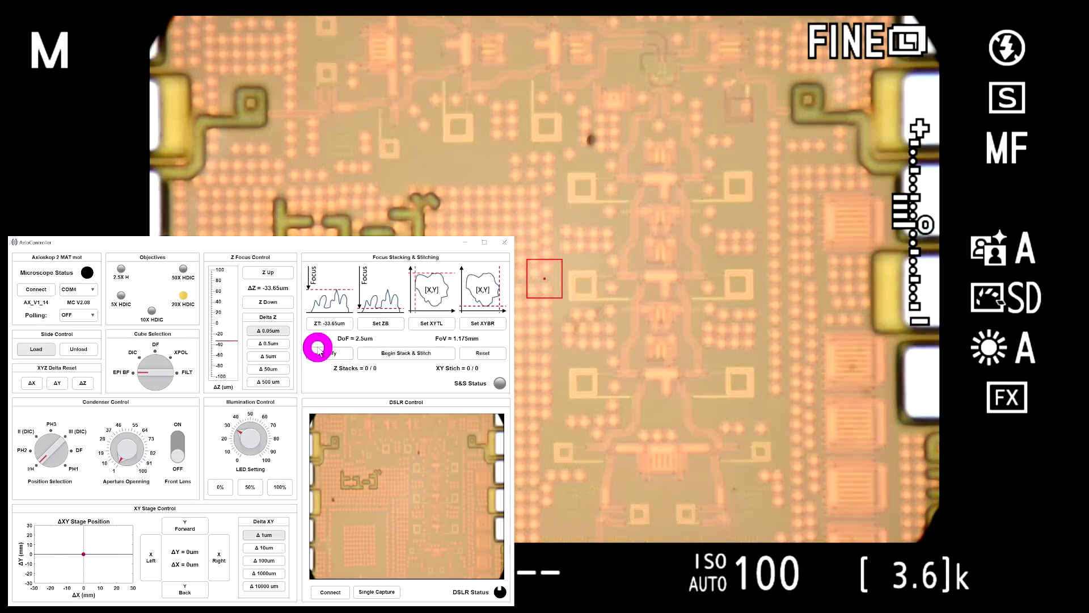
Step: Set the stack bottom at -7.75um and verify the range gives 21 slices
click(380, 323)
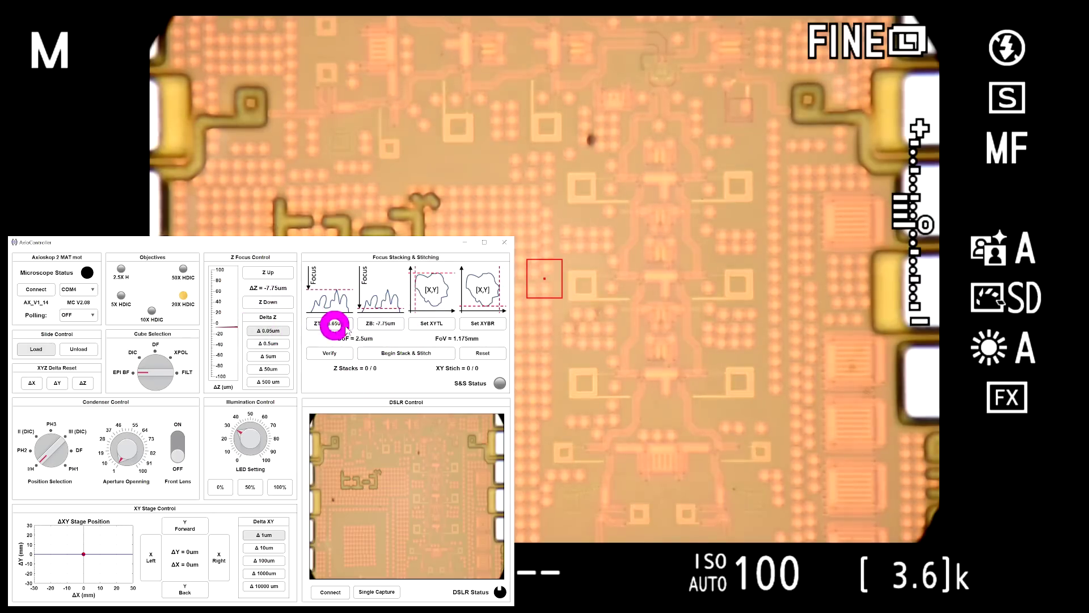
click(338, 357)
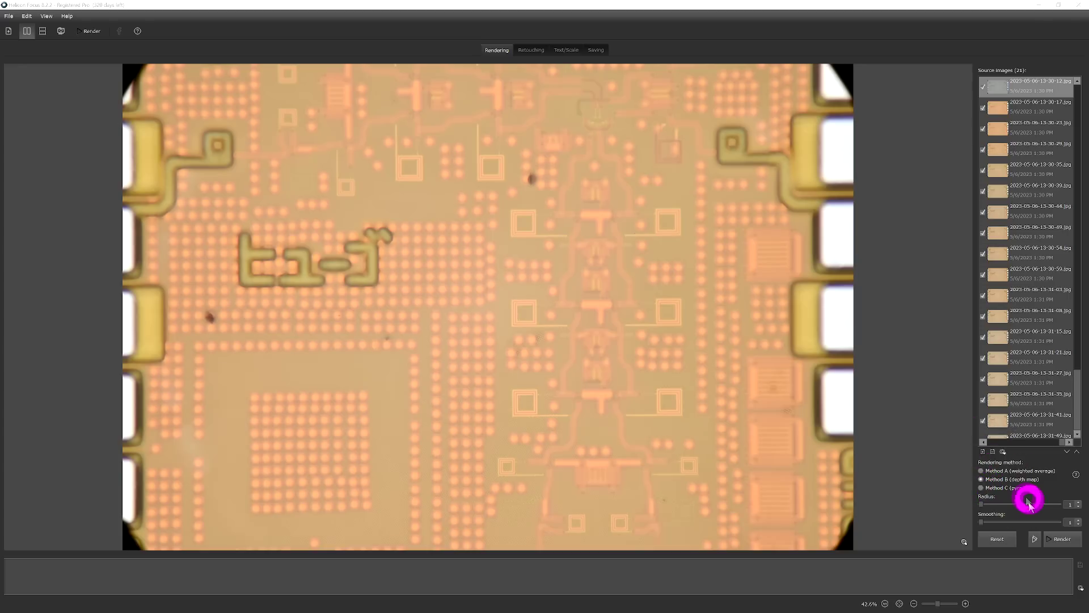
Step: Render the 21 die images into a depth-map composite and move to the Saving tab
click(1062, 546)
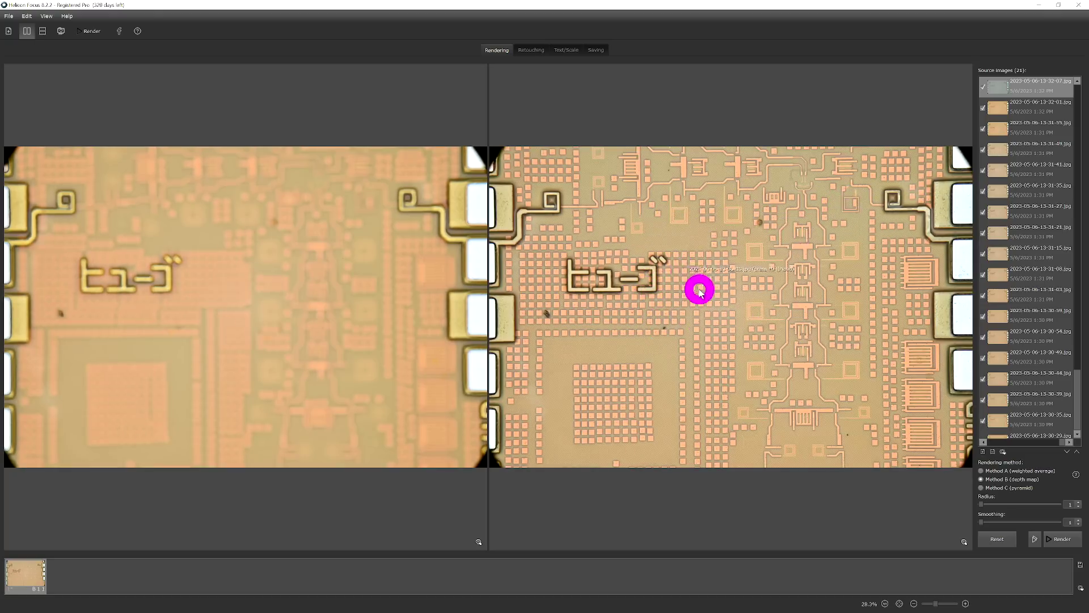
click(591, 51)
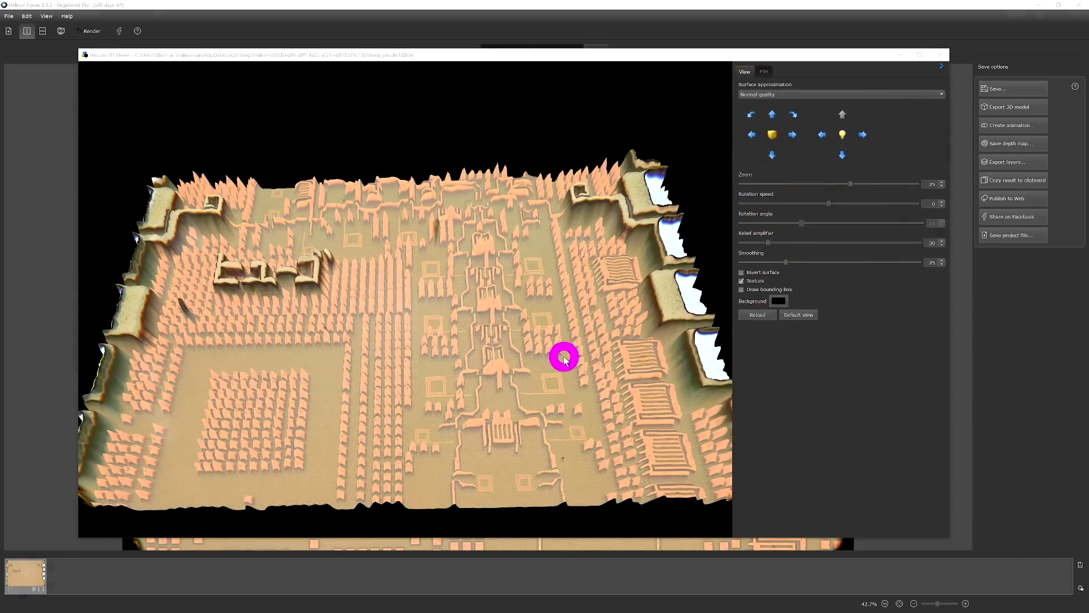
Step: Rotate the die's 3D relief model to a straighter view, then close the 3D viewer
mouse_move(560, 356)
mouse_down()
mouse_move(557, 343)
mouse_move(573, 335)
mouse_move(577, 346)
mouse_up()
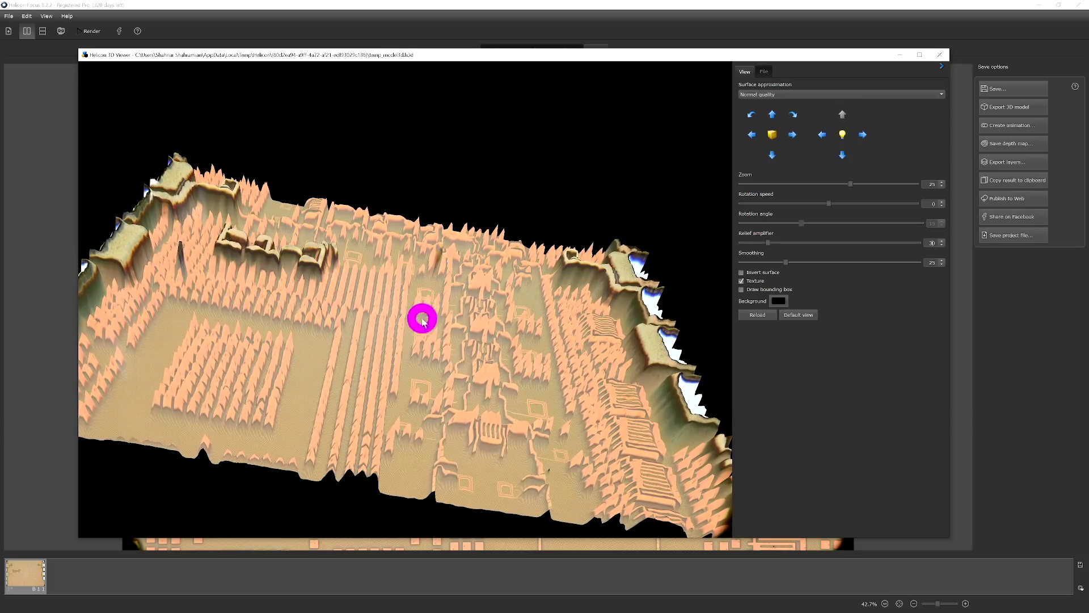
drag(295, 372, 381, 325)
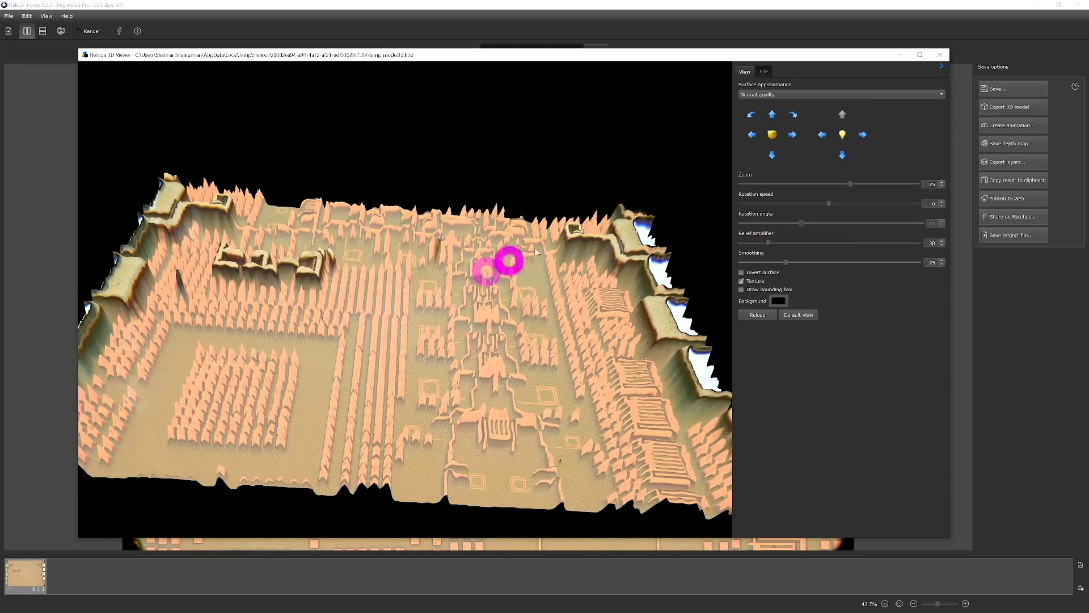
click(939, 56)
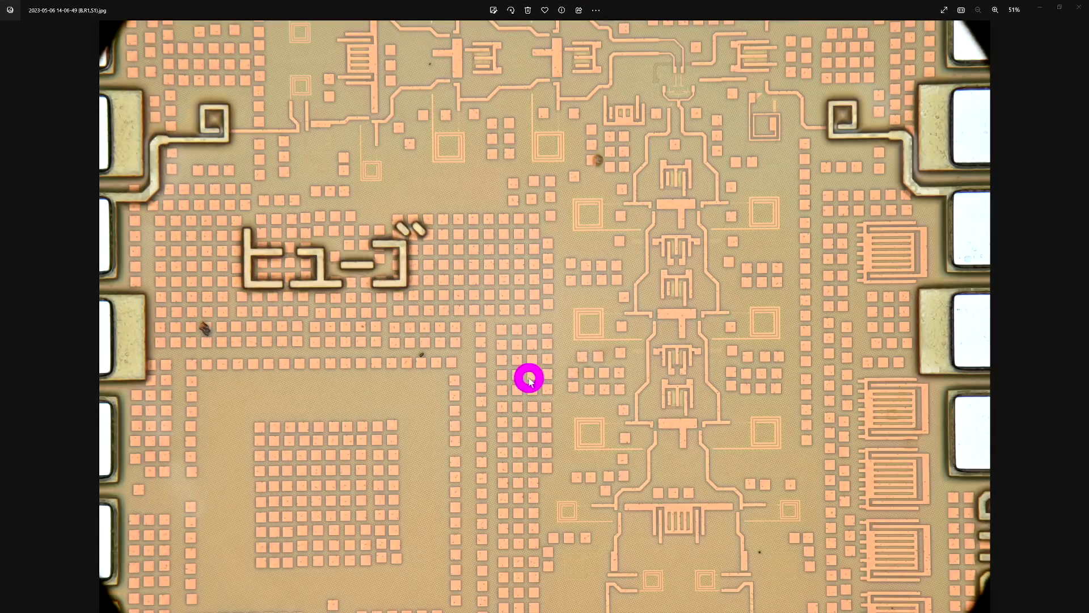
Step: Zoom into the stacked die image, pan across the transistor ladder and right-hand bond pads, then settle near 121%
scroll(567, 332, up, 10)
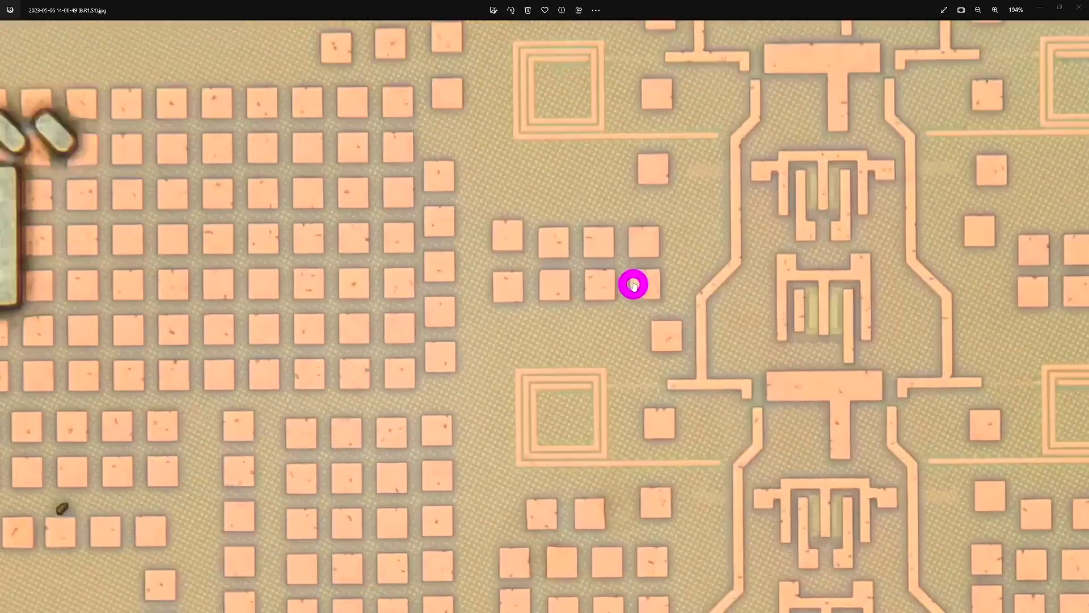
scroll(710, 291, up, 3)
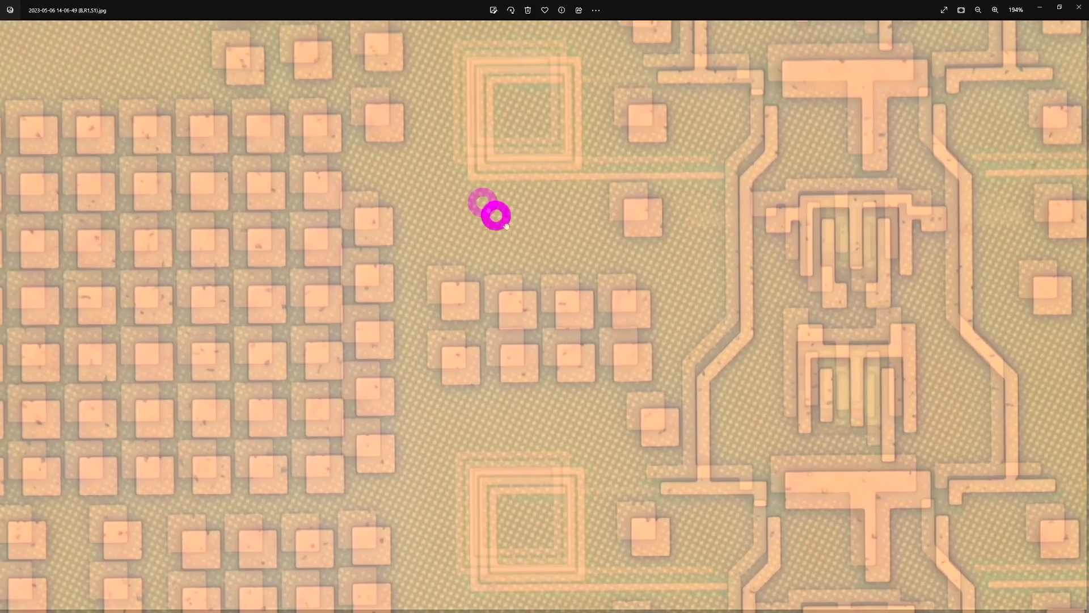
scroll(546, 252, down, 5)
scroll(647, 236, up, 3)
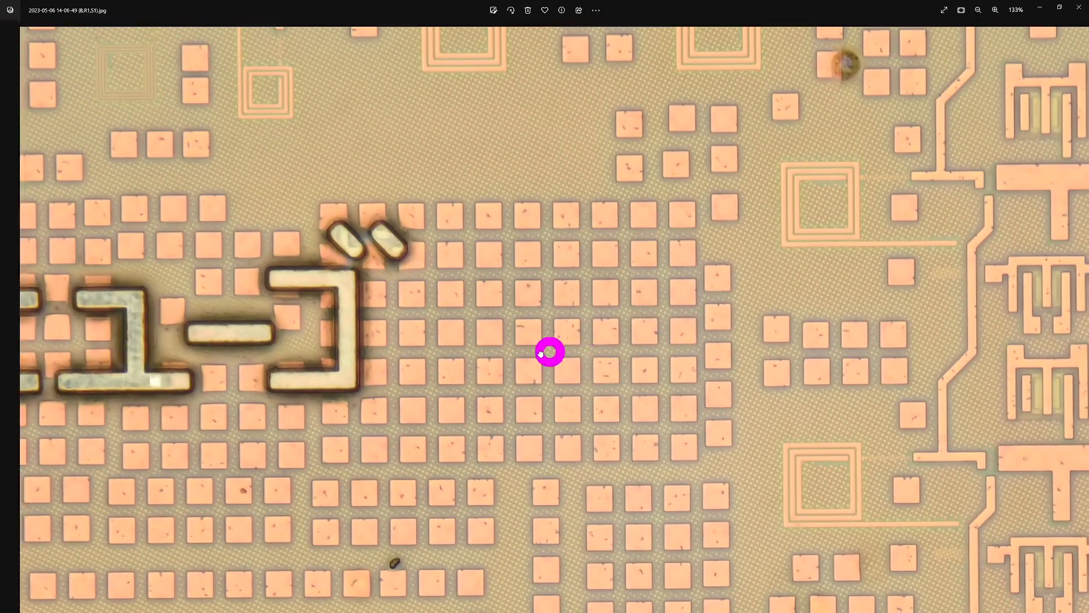
drag(549, 352, 183, 333)
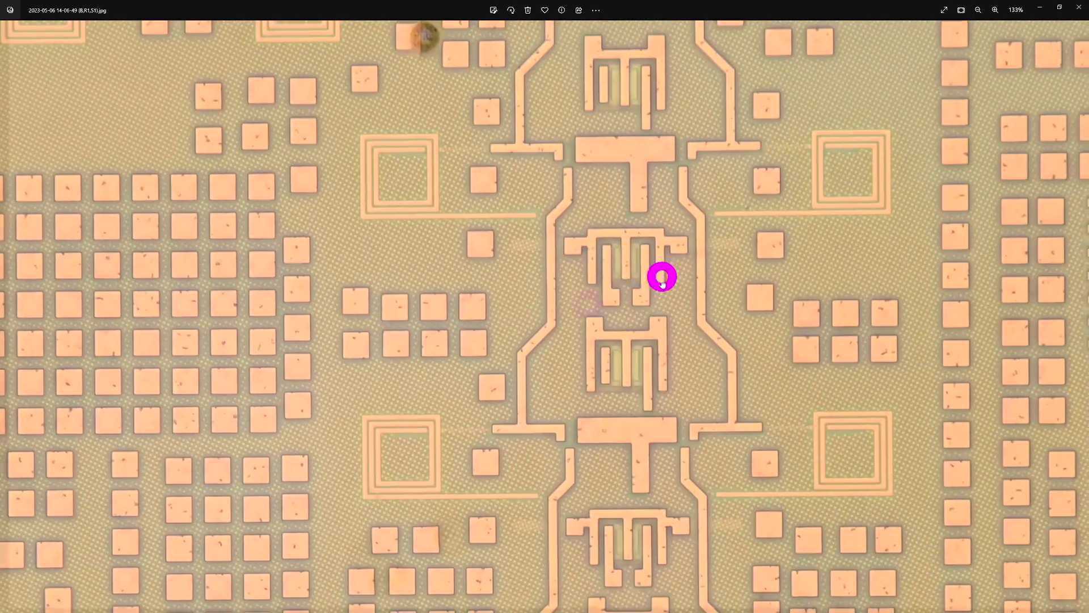
mouse_move(883, 212)
mouse_down()
mouse_move(639, 306)
mouse_move(562, 379)
mouse_up()
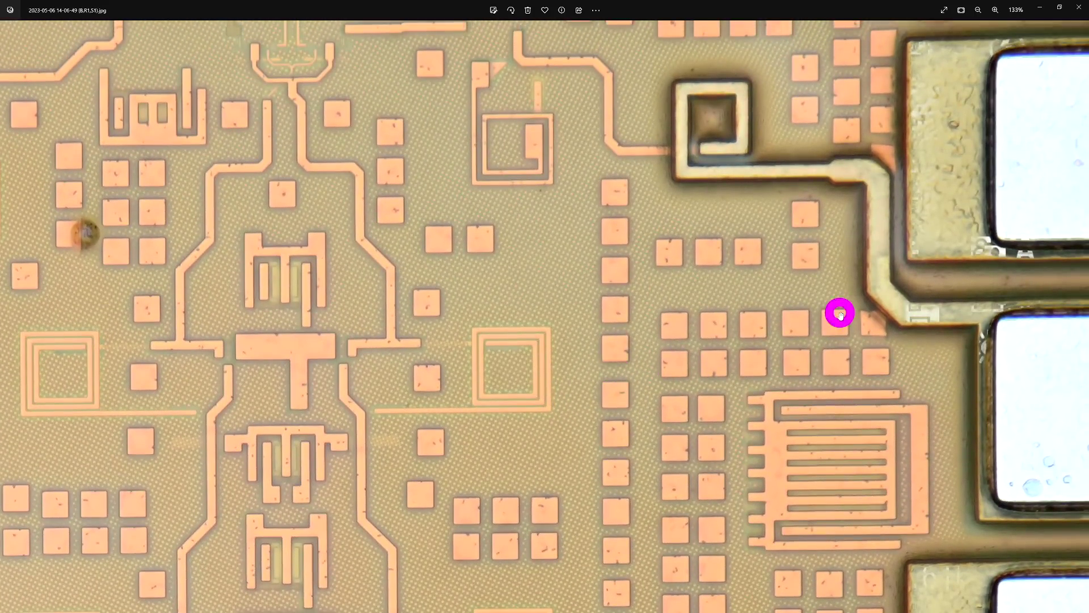
drag(838, 314, 781, 316)
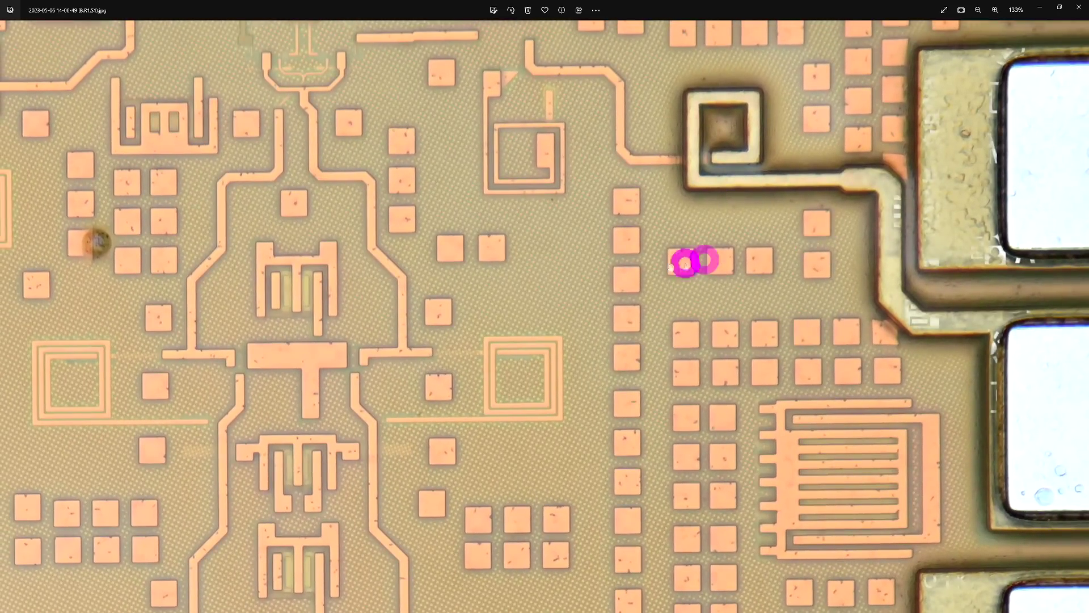
scroll(671, 266, down, 5)
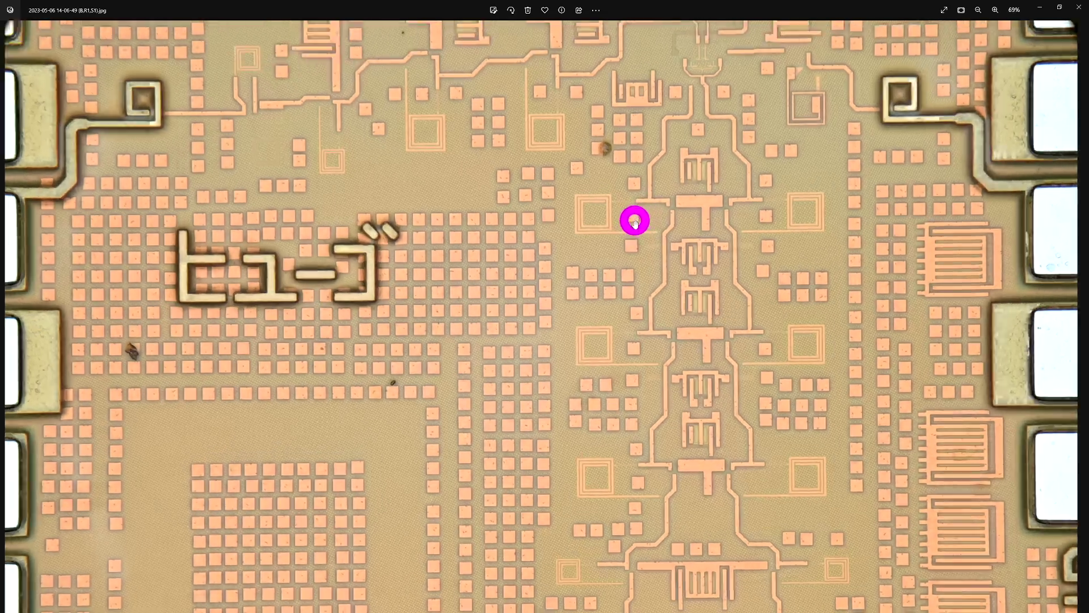
scroll(635, 221, up, 3)
scroll(567, 182, up, 2)
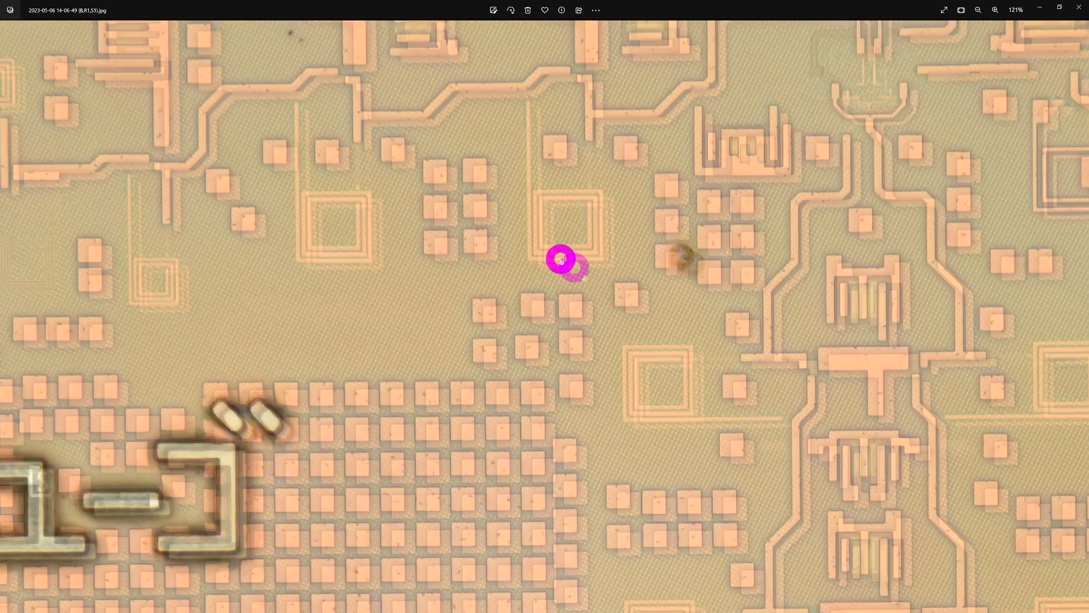
scroll(770, 324, down, 2)
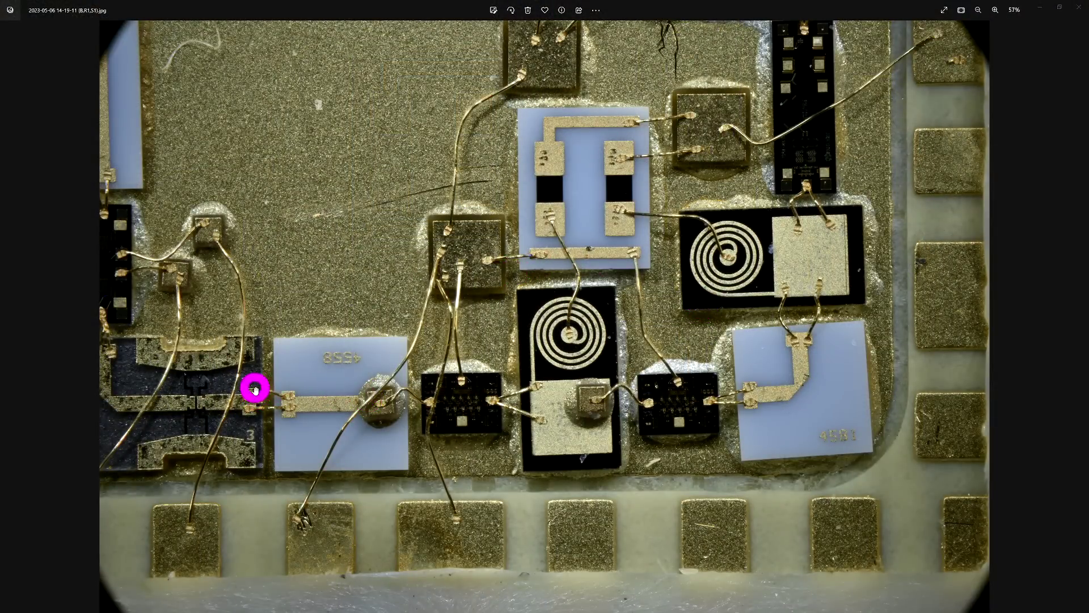
scroll(255, 389, up, 3)
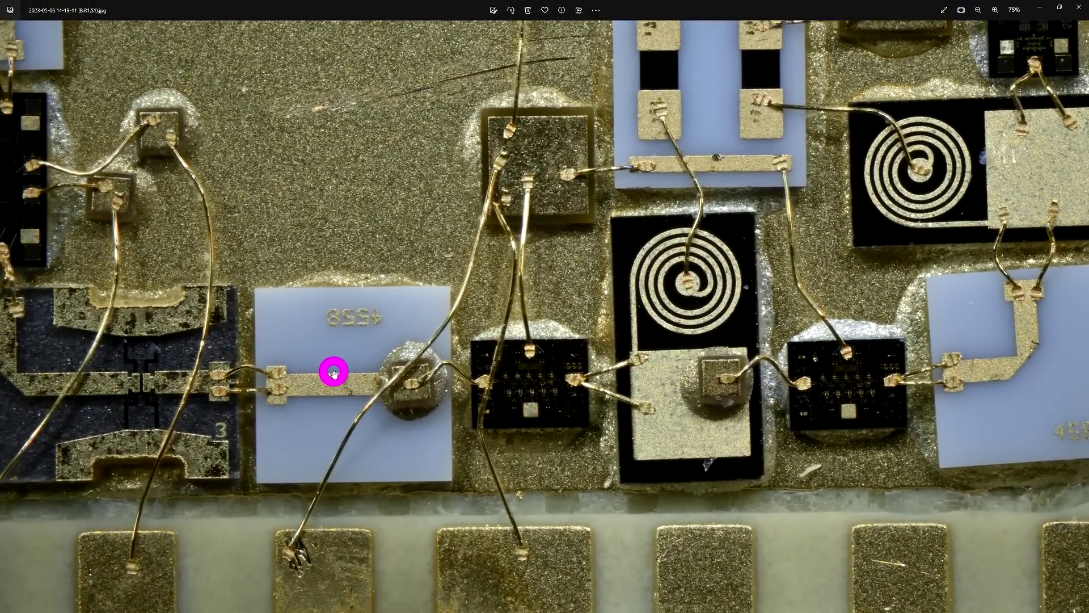
drag(688, 304, 539, 379)
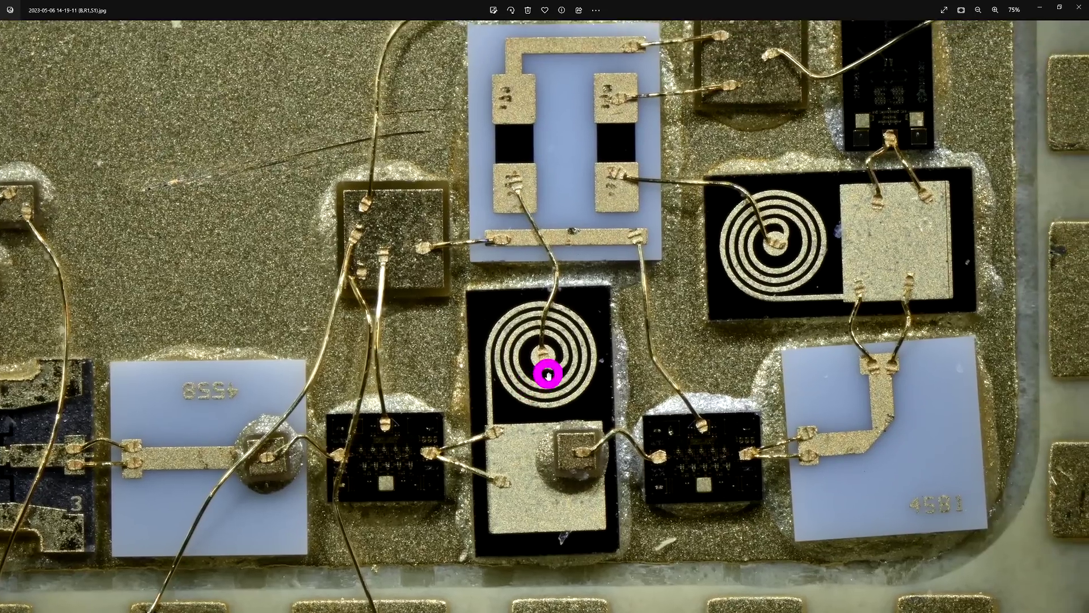
drag(570, 261, 577, 328)
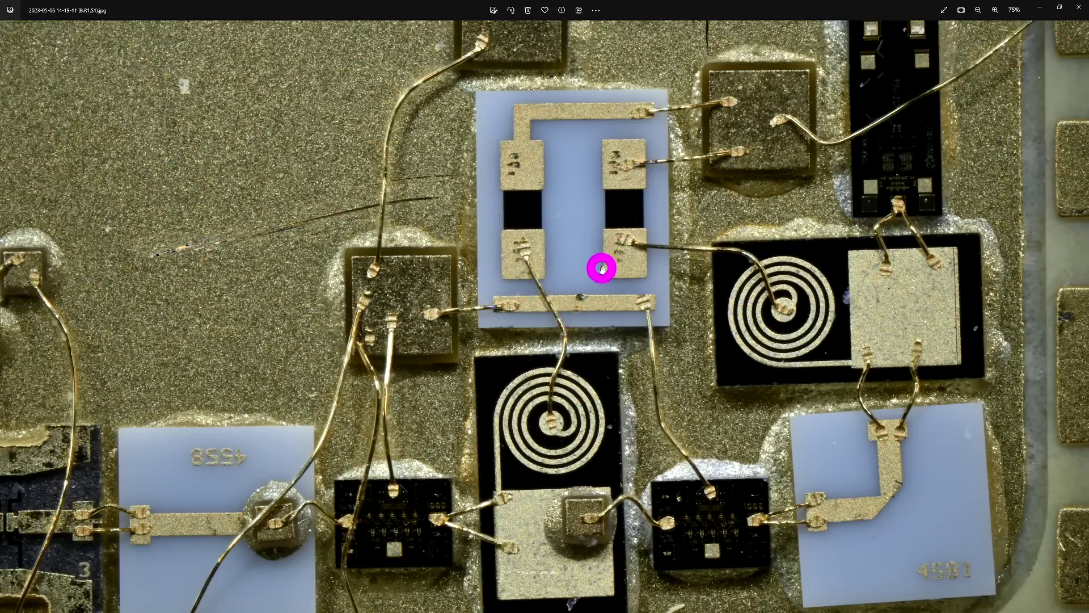
scroll(602, 269, down, 3)
scroll(685, 284, down, 1)
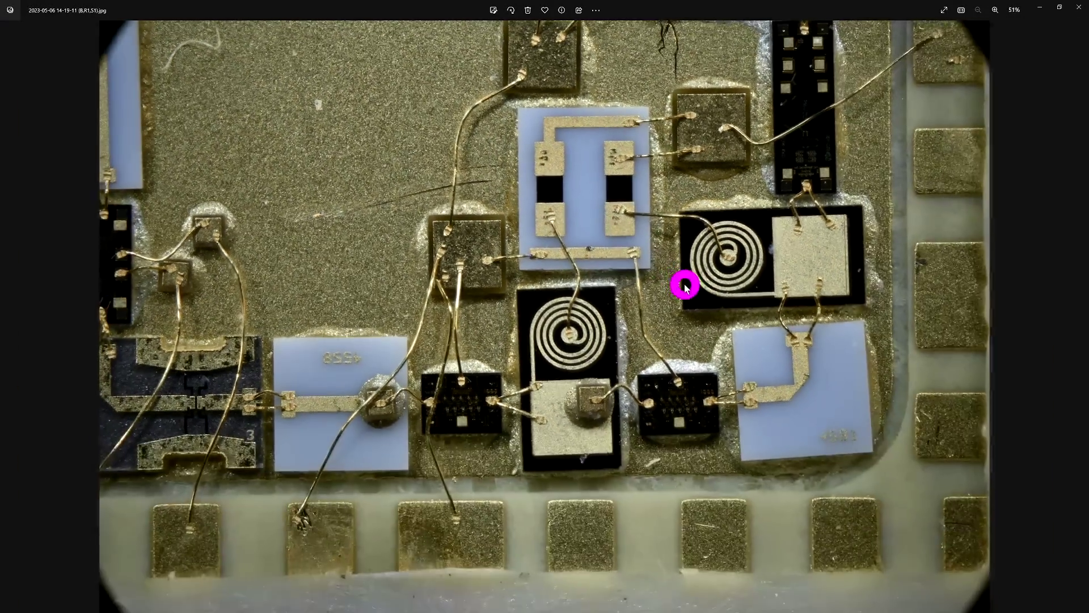